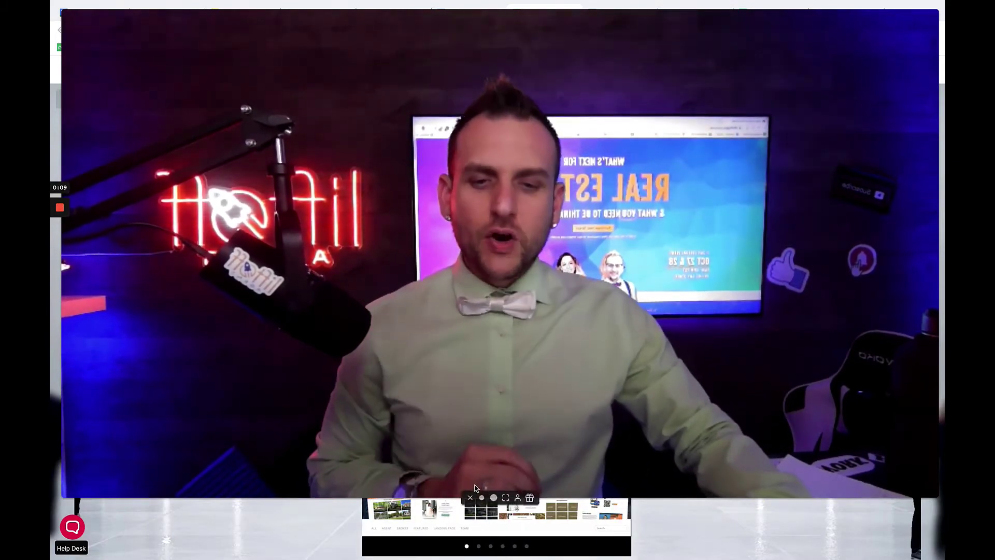
left_click(483, 497)
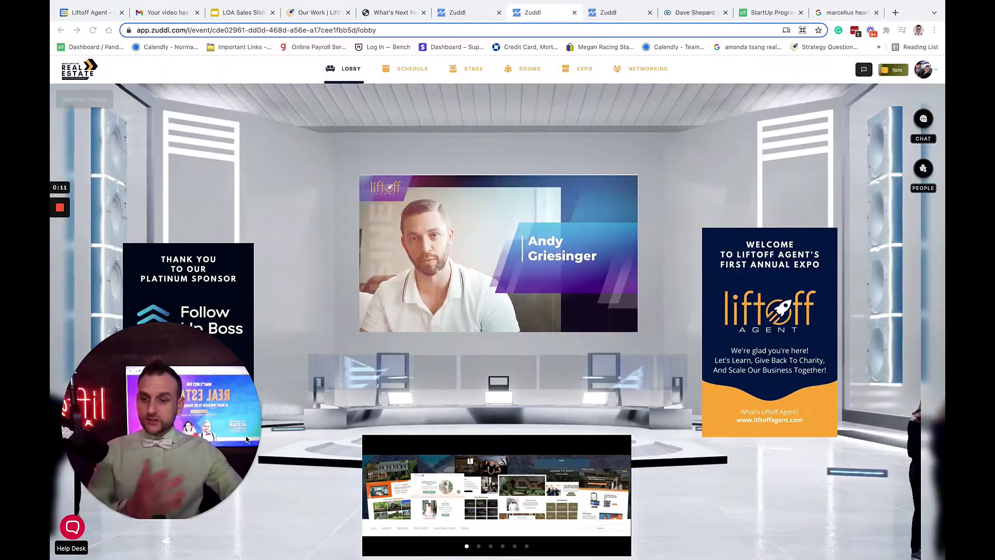
left_click_drag(247, 441, 848, 141)
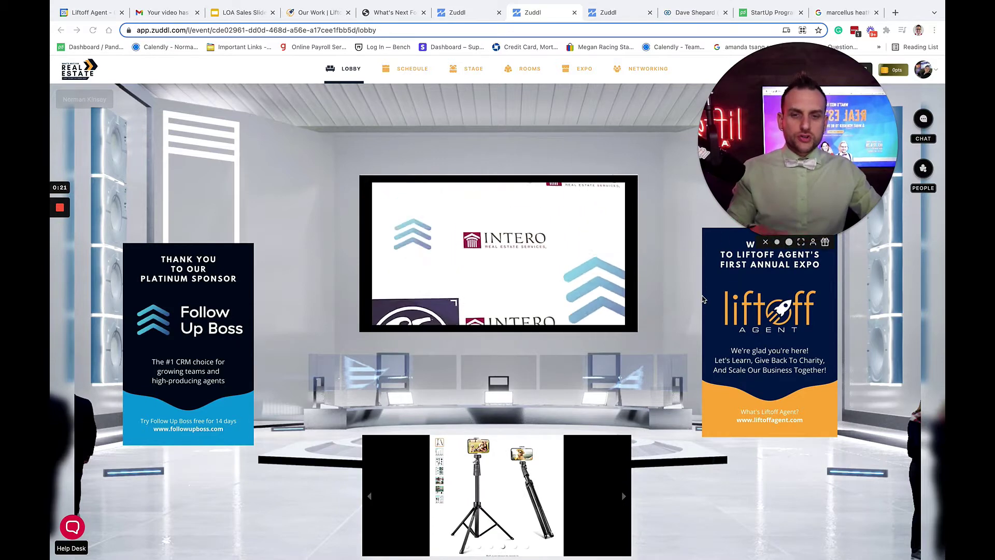
left_click_drag(792, 163, 794, 146)
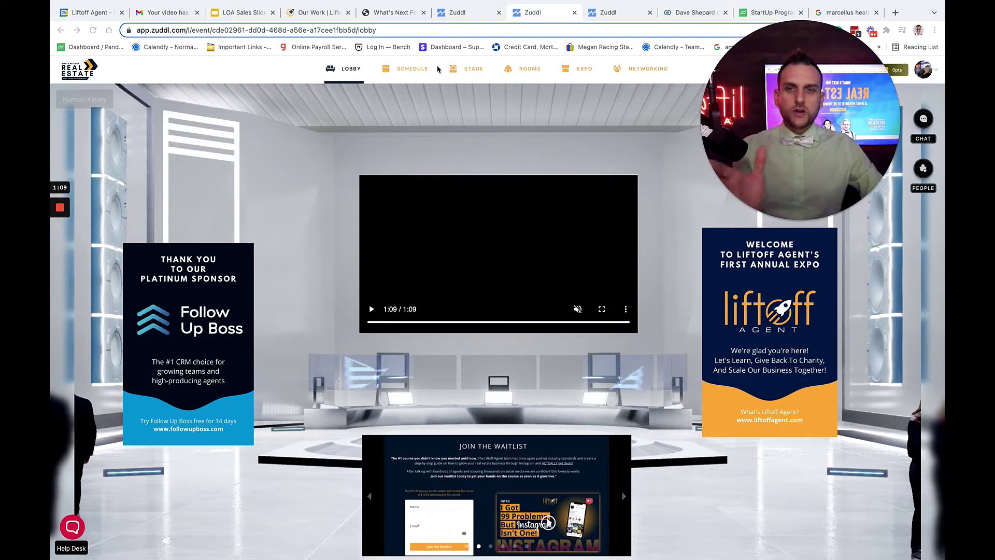
View the event Schedule filtered to sessions from All Days
left_click(403, 70)
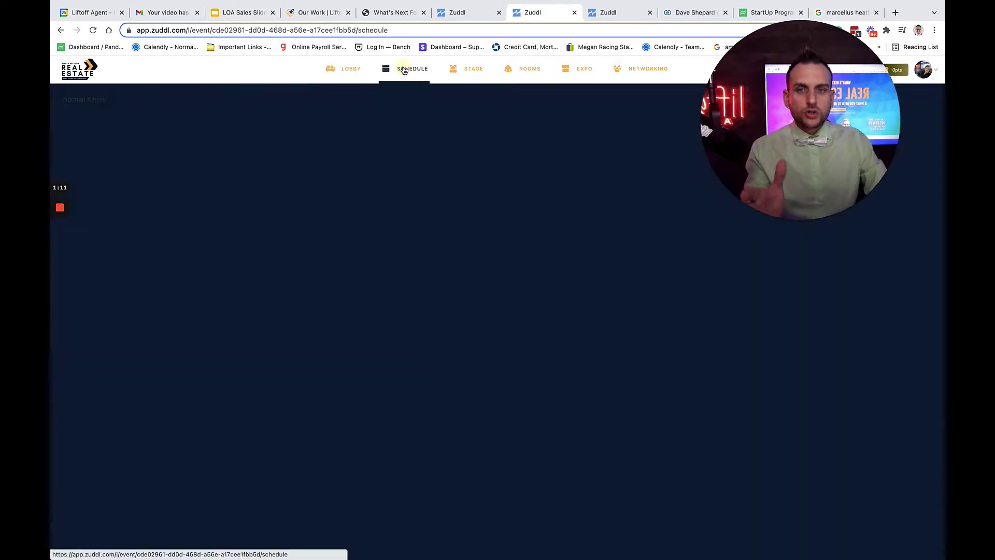
left_click(284, 107)
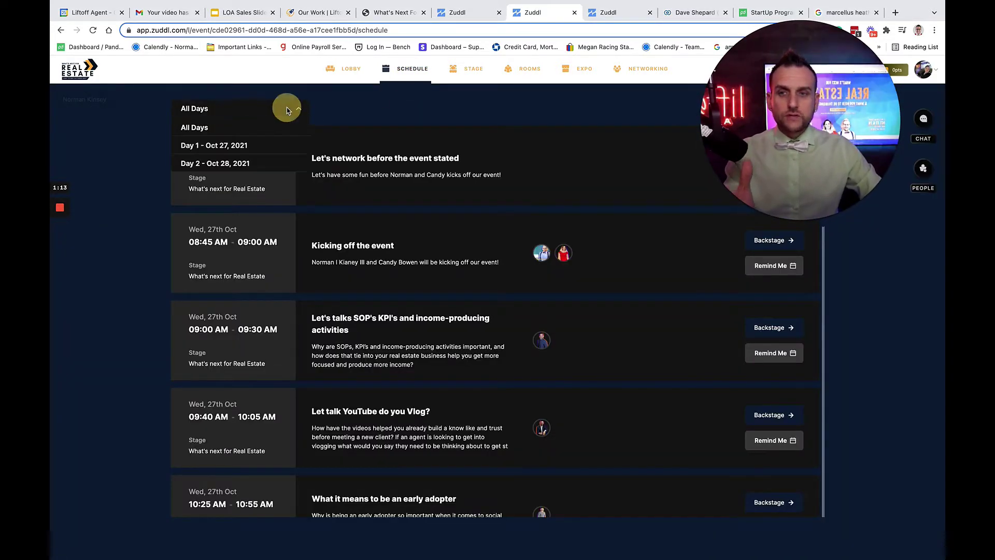
left_click(274, 133)
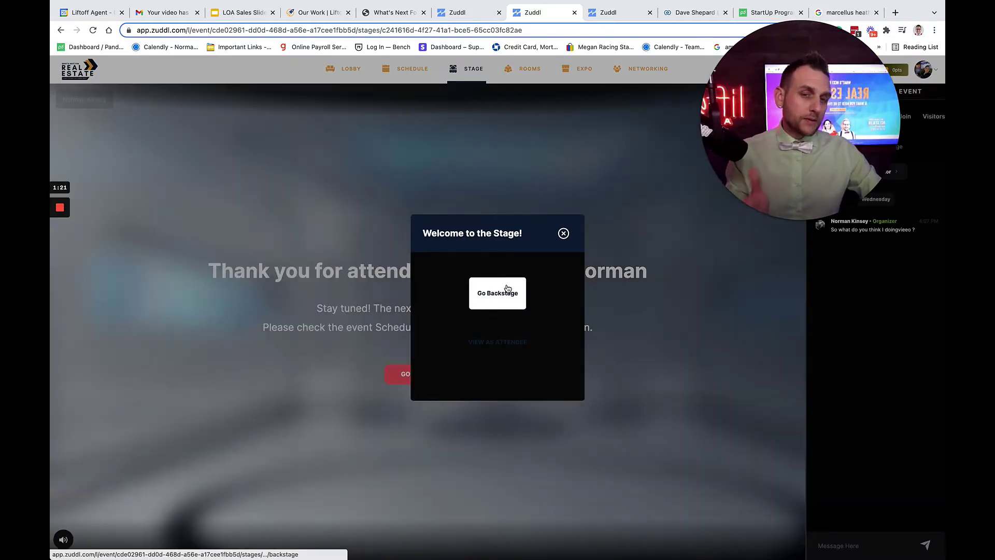
Dismiss the Welcome to the Stage prompt, revisit the Schedule, then go to the Rooms page
left_click(564, 234)
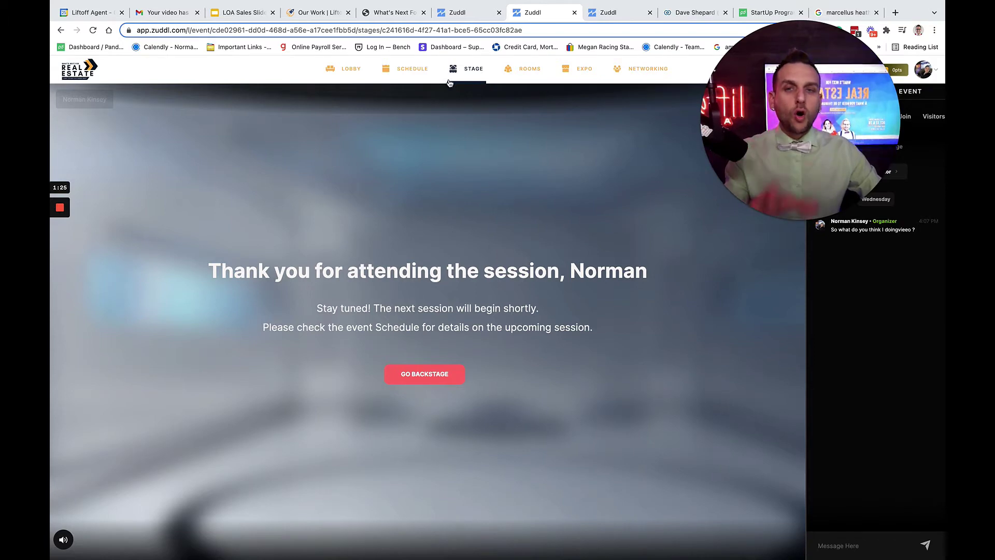
left_click(405, 72)
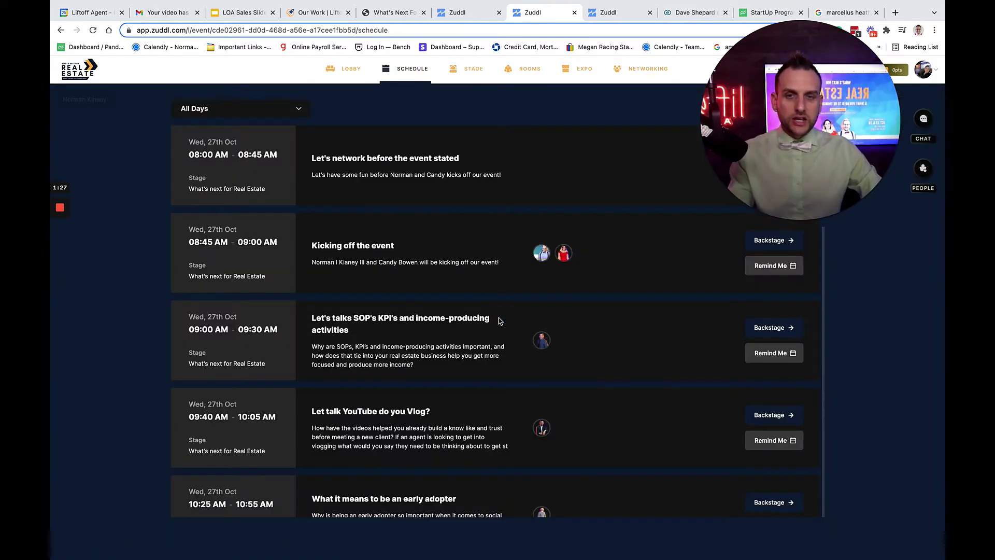
left_click(528, 70)
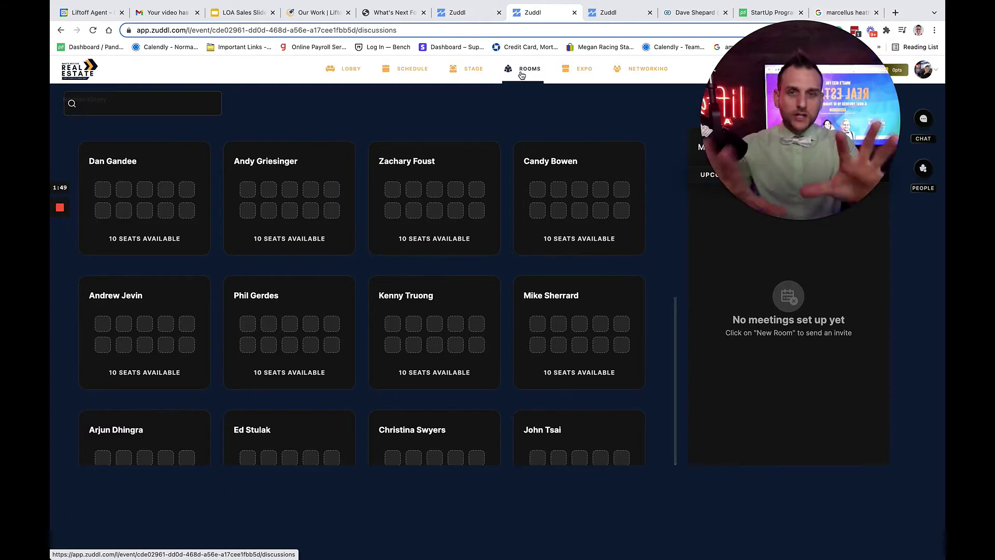
left_click(521, 75)
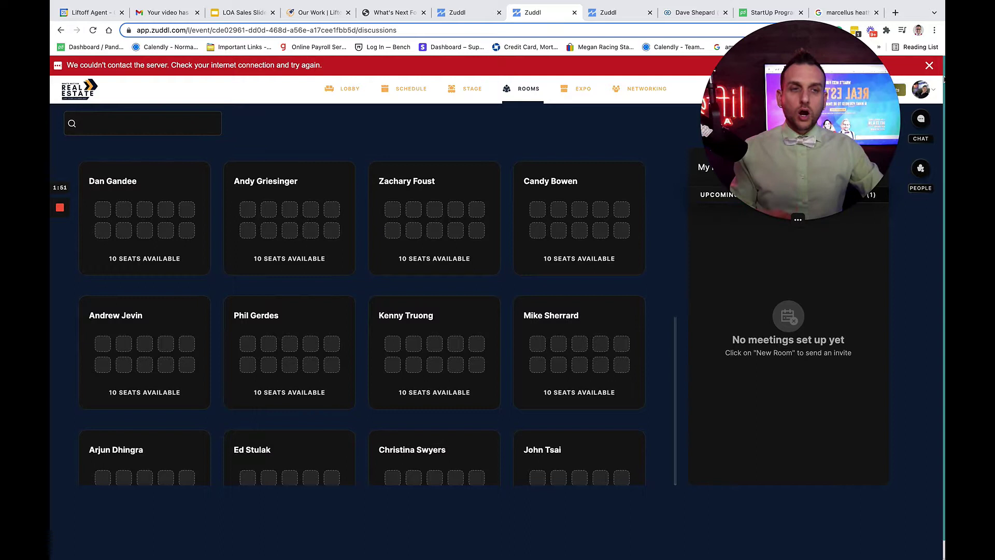
left_click(930, 69)
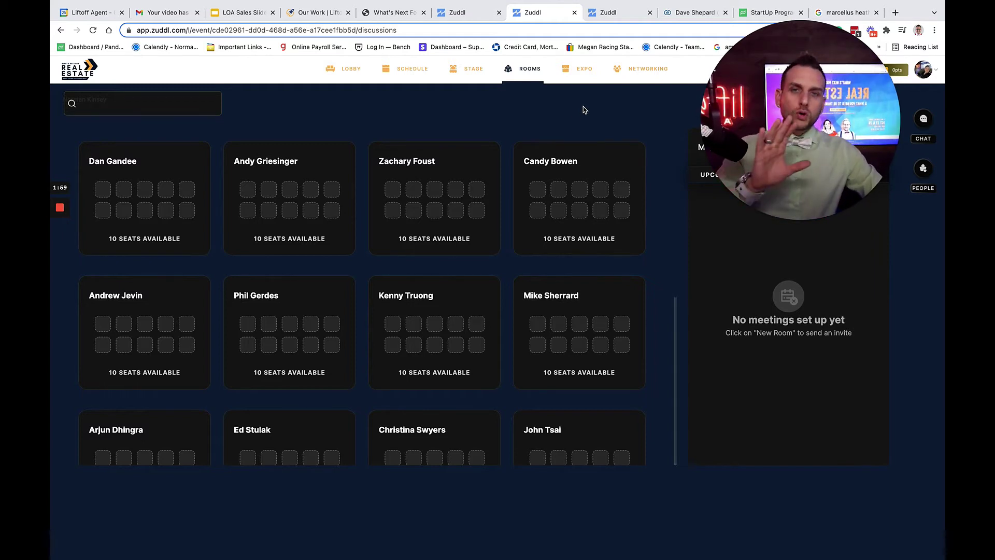
Enter the Expo hall and visit the Liftoff Agent booth
left_click(588, 69)
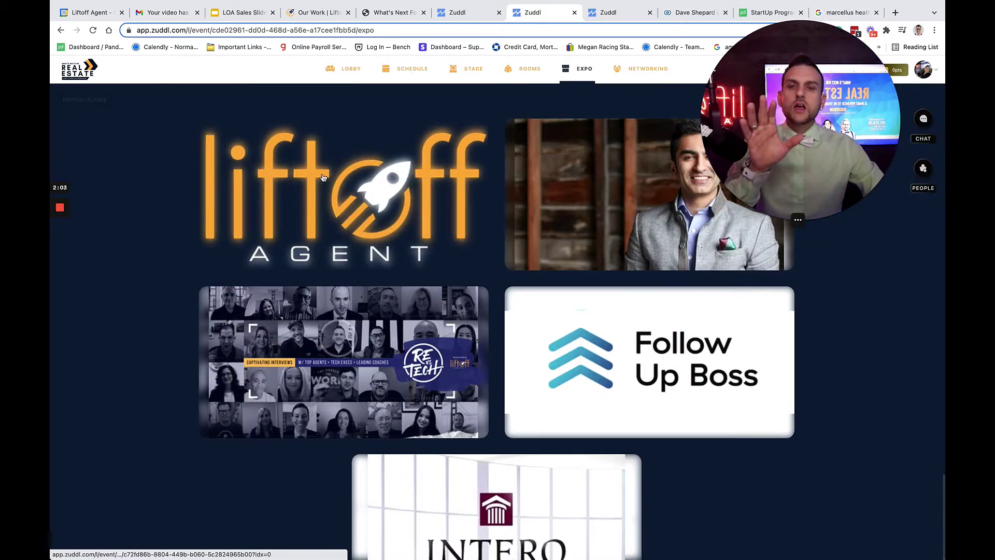
left_click(550, 264)
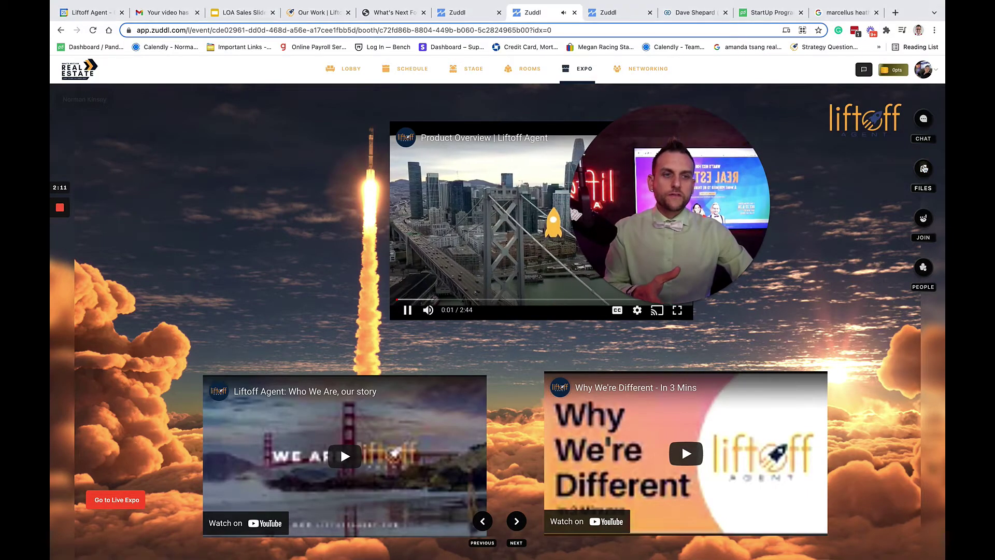
Check the booth's shared Files panel, then move on to the next booth
left_click(924, 168)
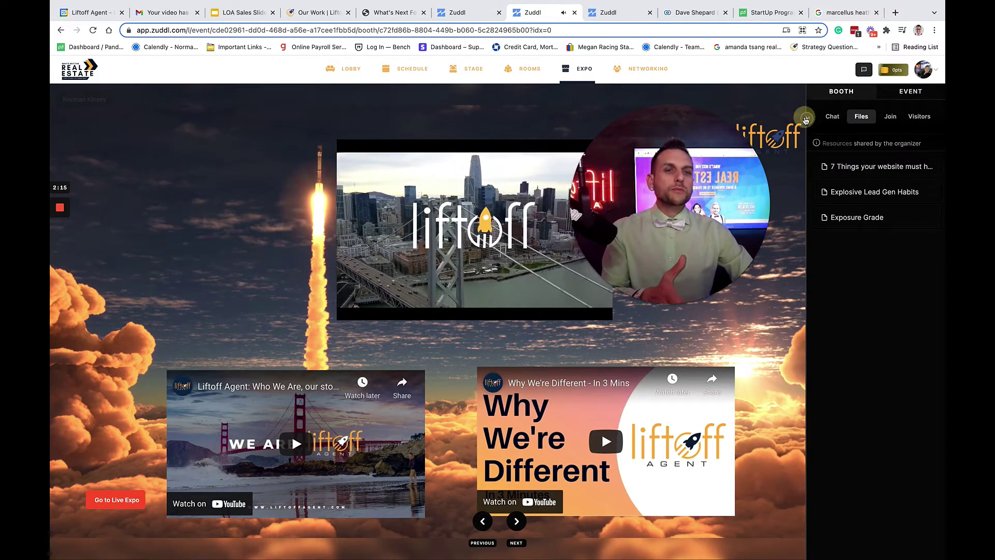
left_click(807, 120)
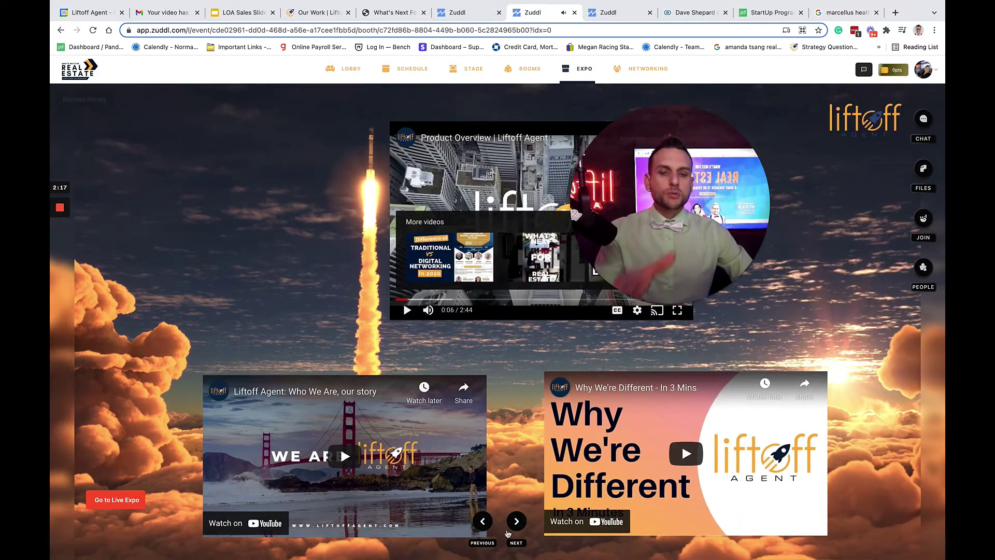
left_click(522, 528)
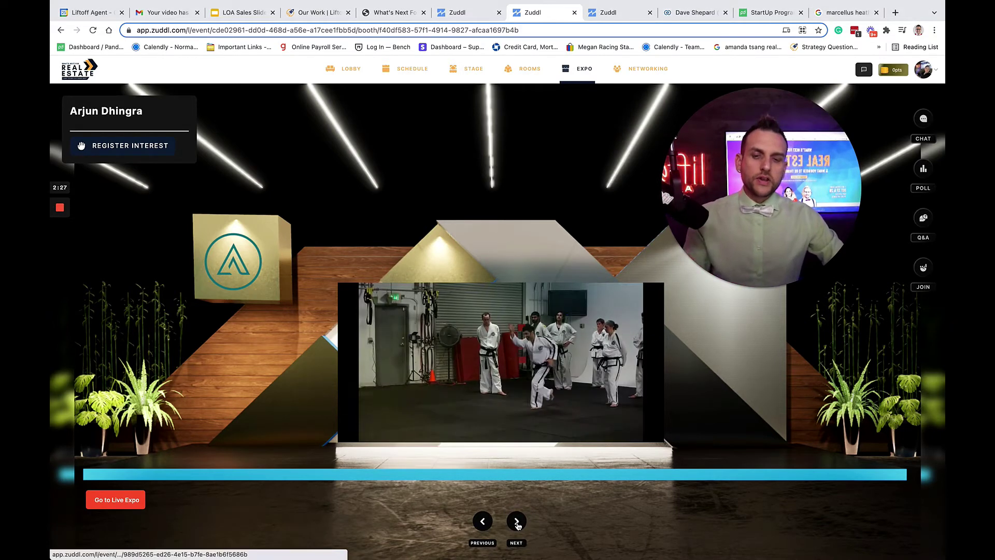
Reach the RE vs Tech booth, pause its video, and continue to the next booth
left_click(517, 522)
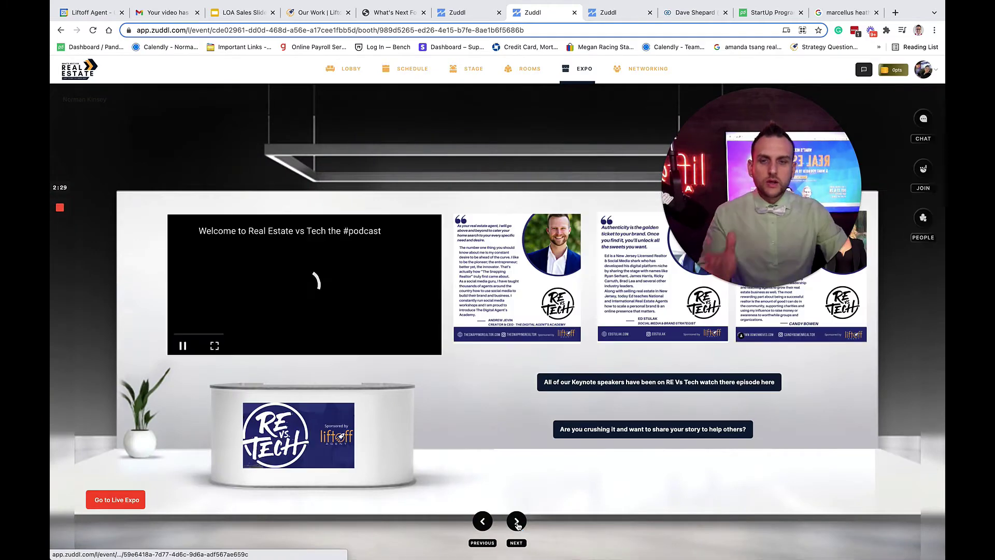
left_click(183, 346)
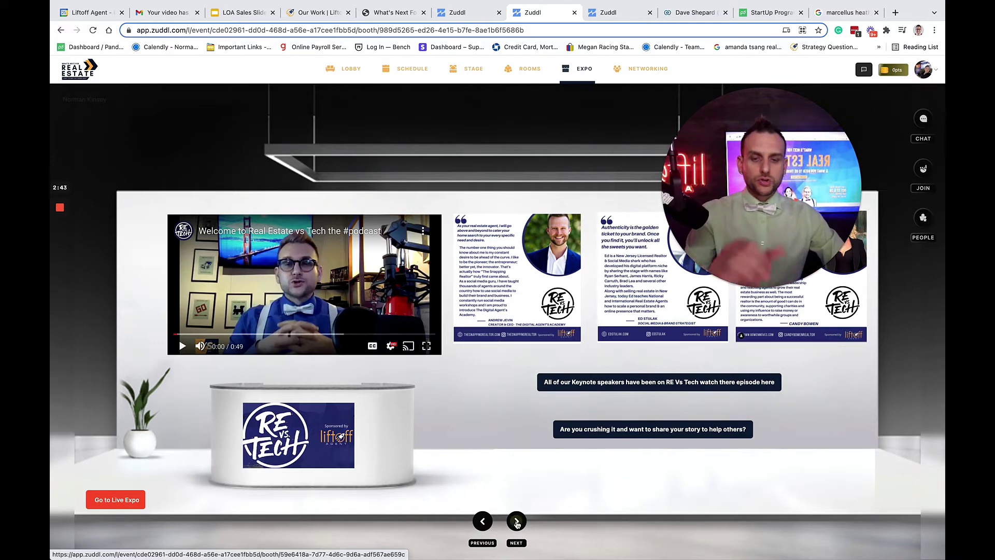
left_click(516, 521)
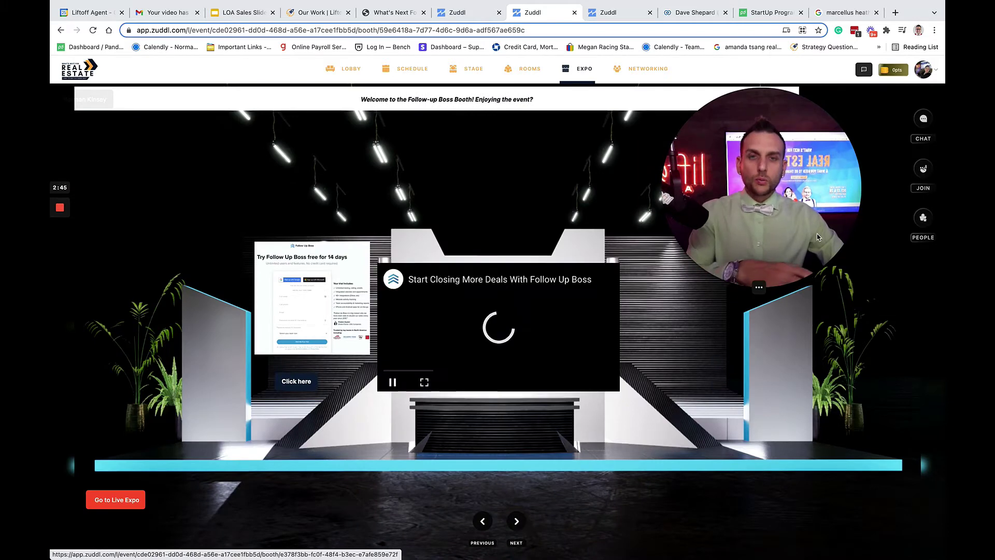
Step through the Follow Up Boss and Intero booths, then return to the Expo overview
left_click_drag(818, 238, 813, 180)
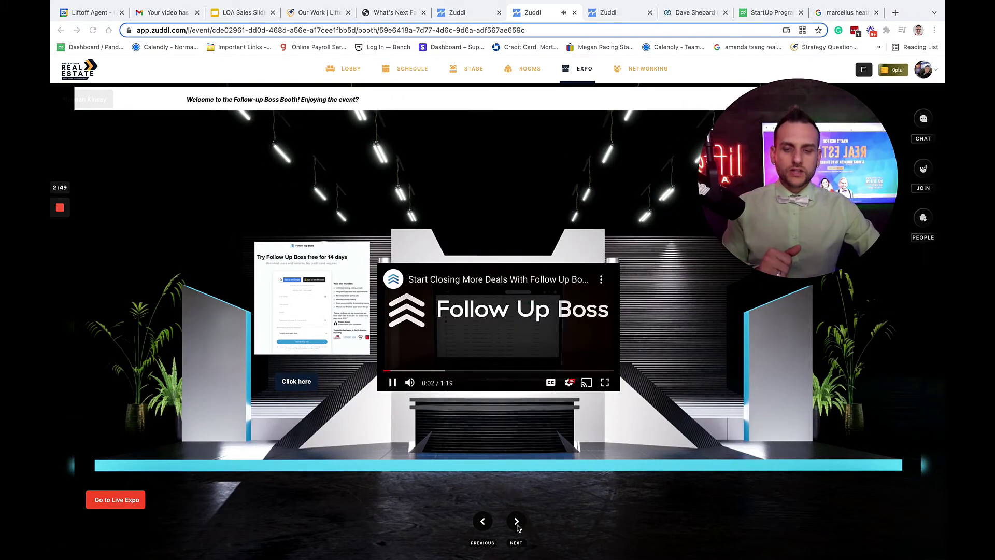
left_click_drag(864, 210, 788, 247)
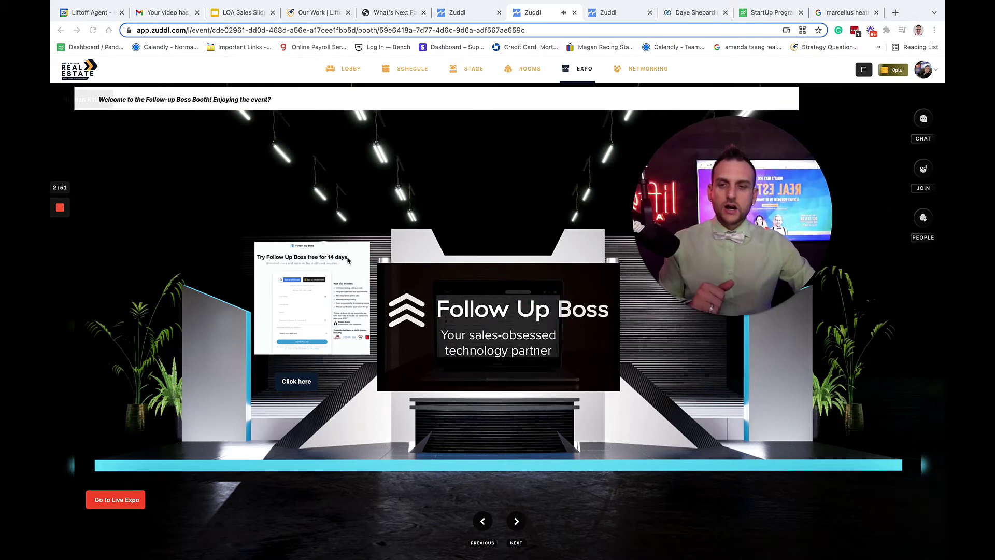
left_click(517, 524)
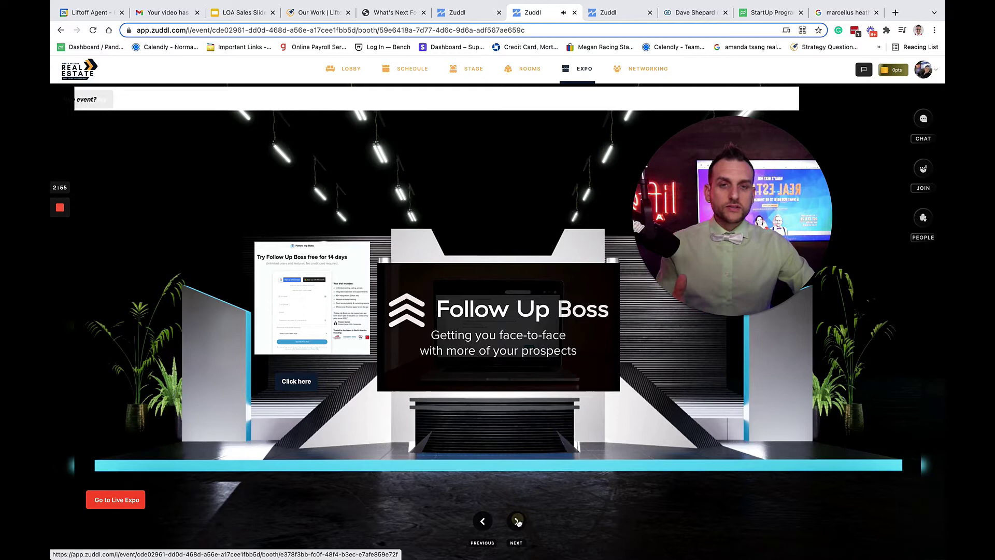
left_click(518, 523)
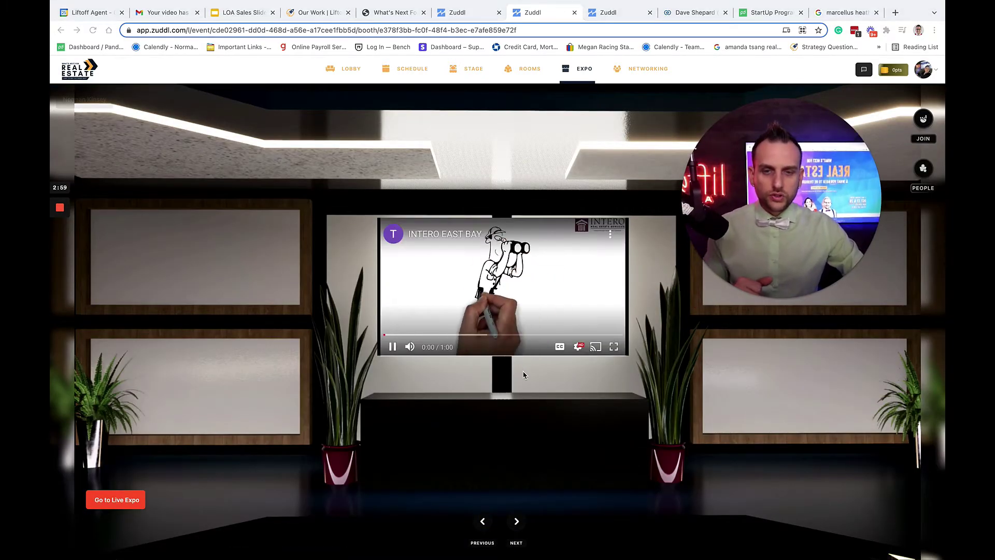
left_click(585, 68)
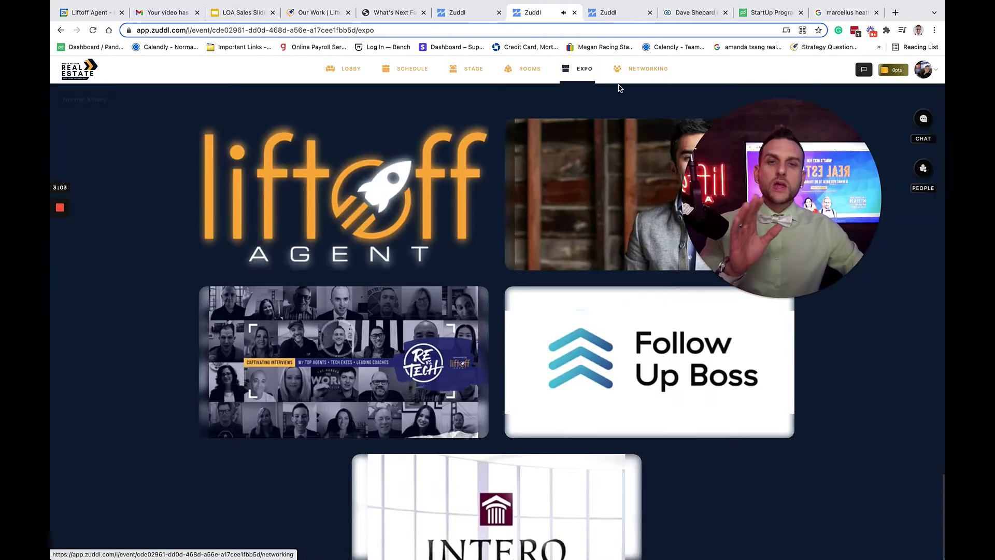
left_click(649, 69)
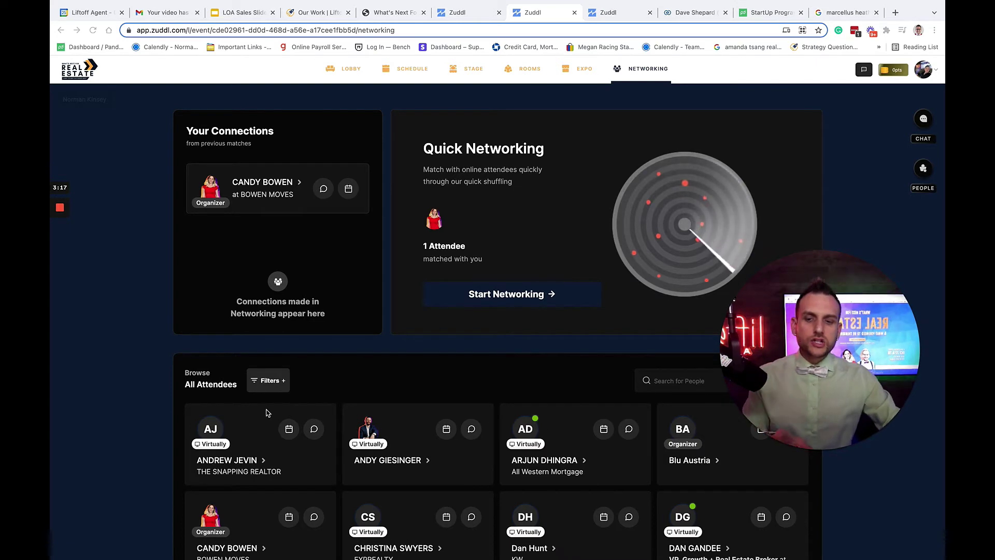
left_click(293, 430)
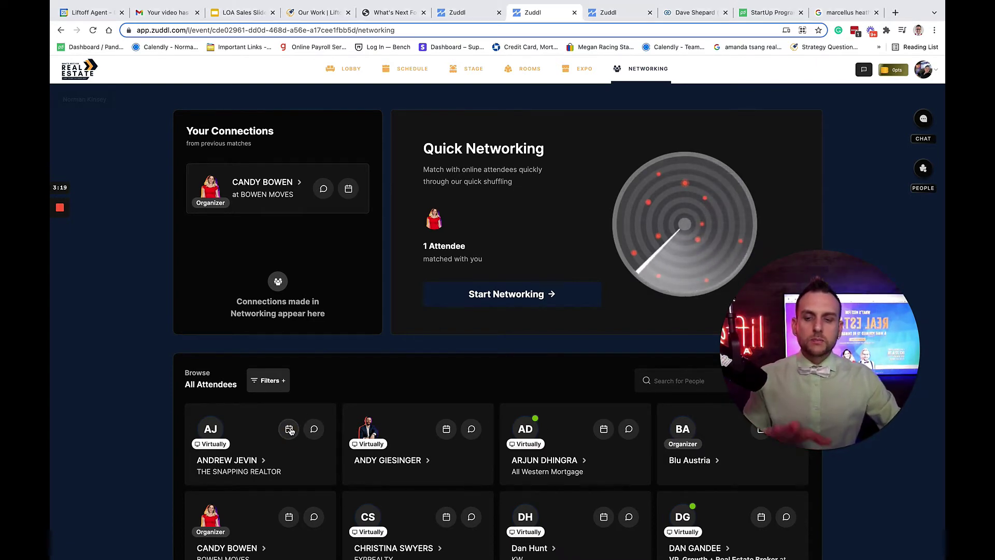
scroll(288, 430, "down", 3)
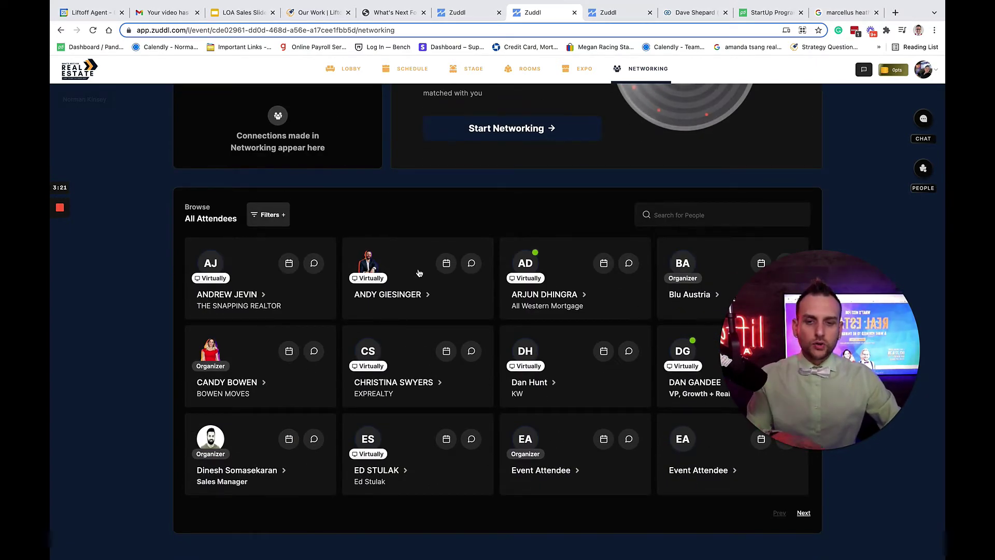
left_click(289, 263)
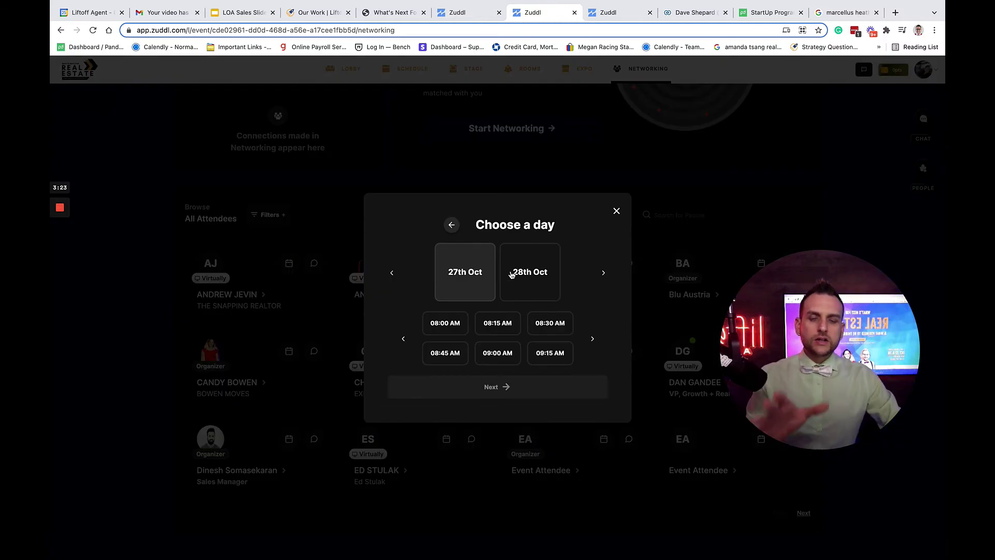
left_click(527, 278)
left_click(497, 332)
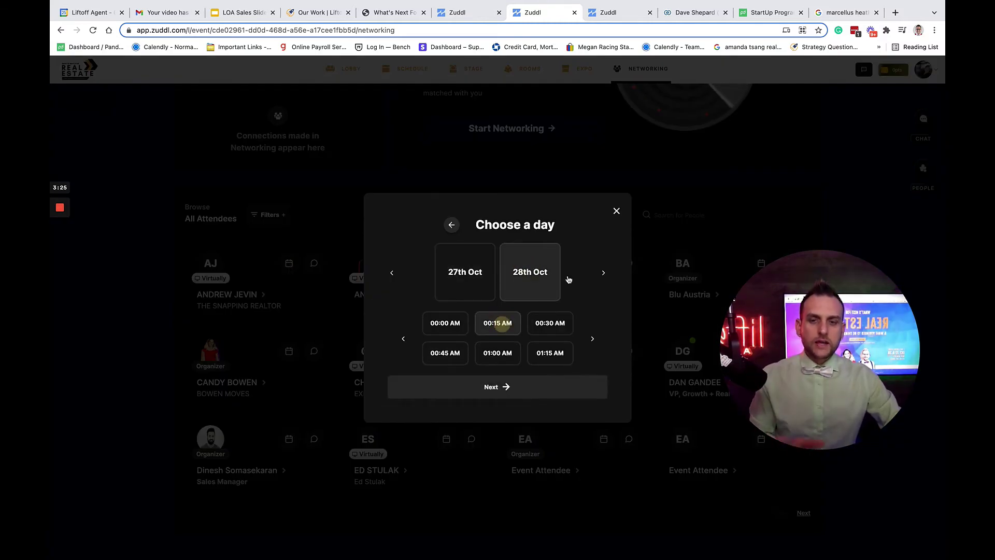
left_click(616, 211)
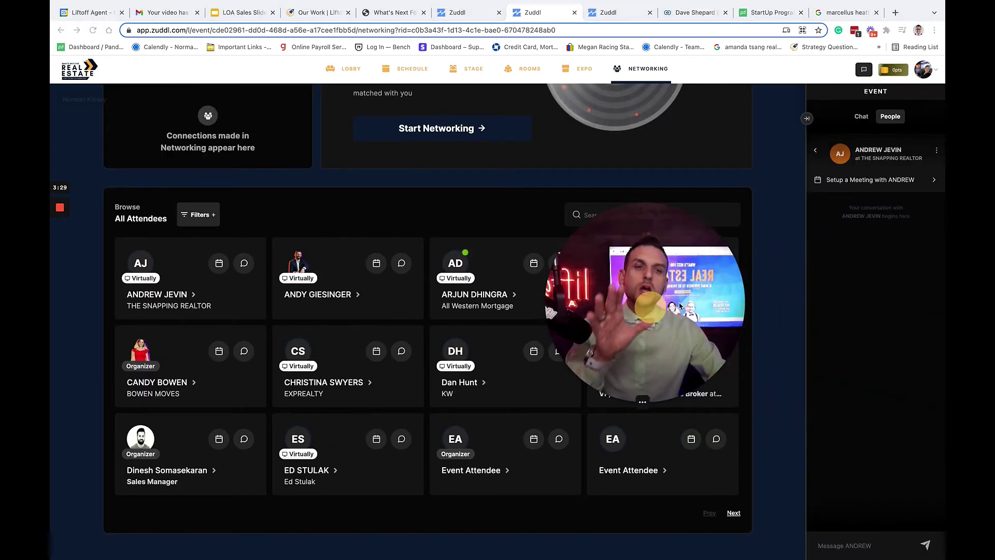
left_click(808, 119)
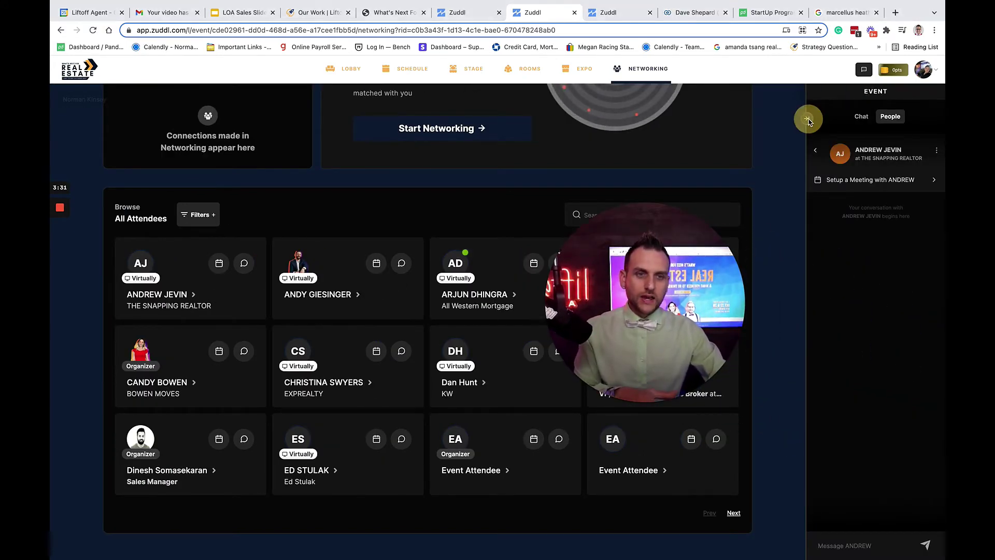
scroll(580, 278, "up", 3)
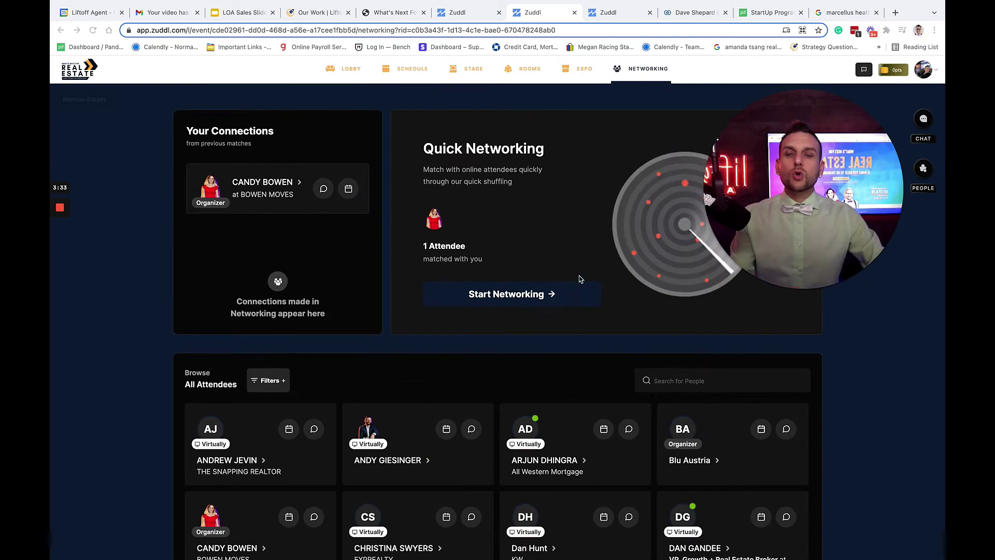
Return to the event Lobby from the top navigation
left_click(351, 69)
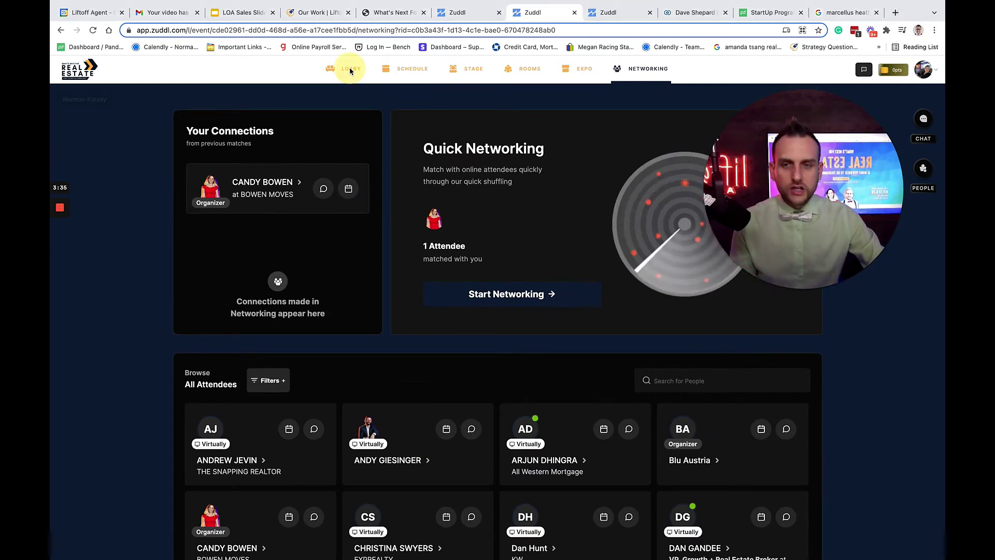